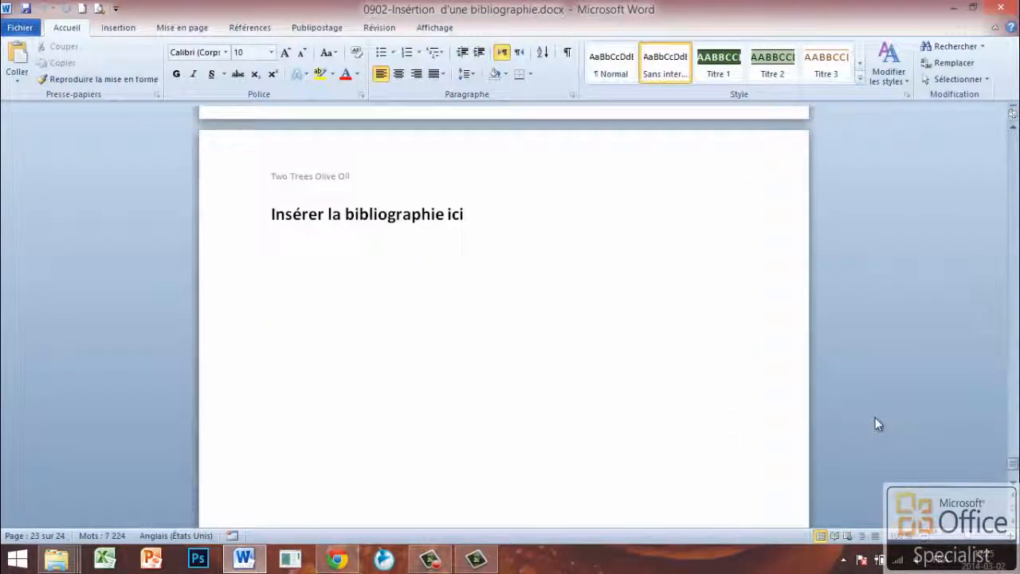
# - Replace the "Insérer la bibliographie ici" placeholder on the last page with the predefined Bibliographie
pyautogui.click(347, 214)
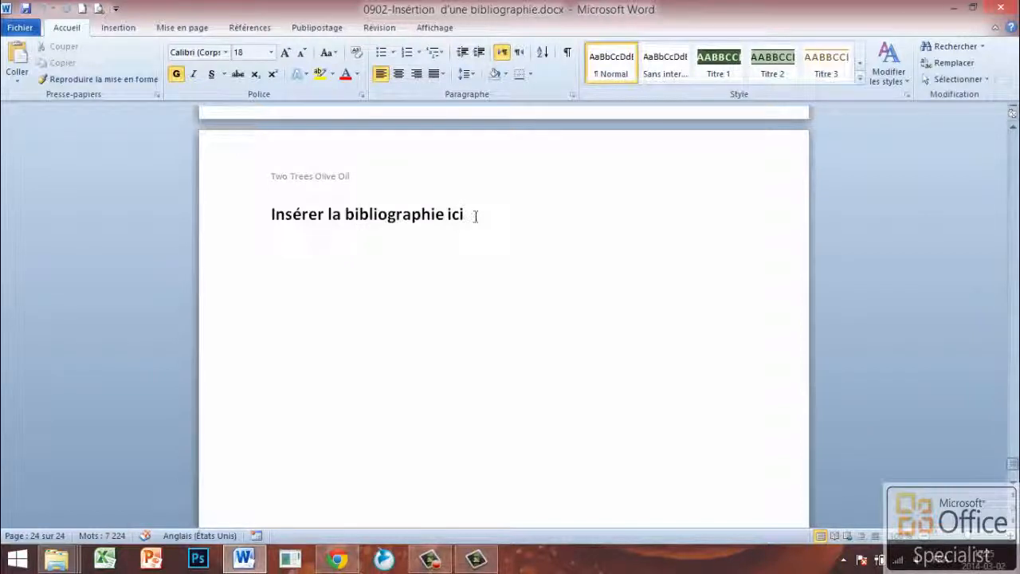
pyautogui.moveTo(468, 215); pyautogui.dragTo(286, 218)
pyautogui.click(259, 28)
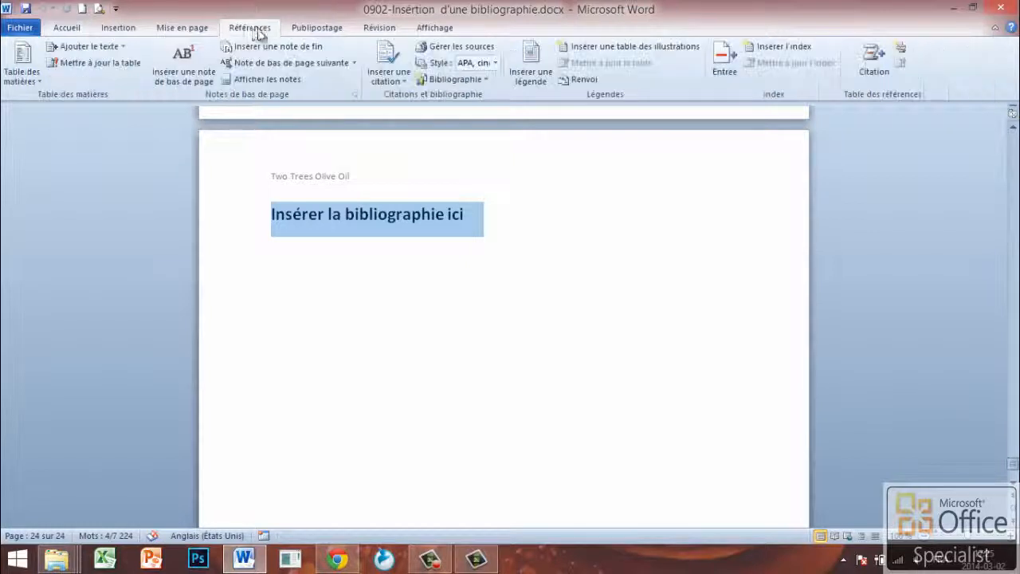
pyautogui.click(479, 79)
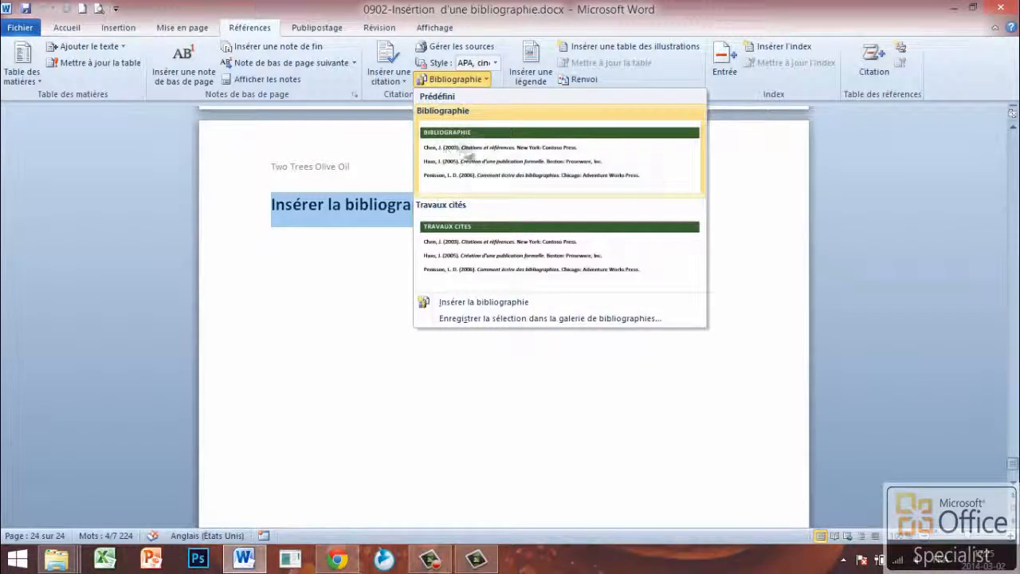
pyautogui.click(482, 151)
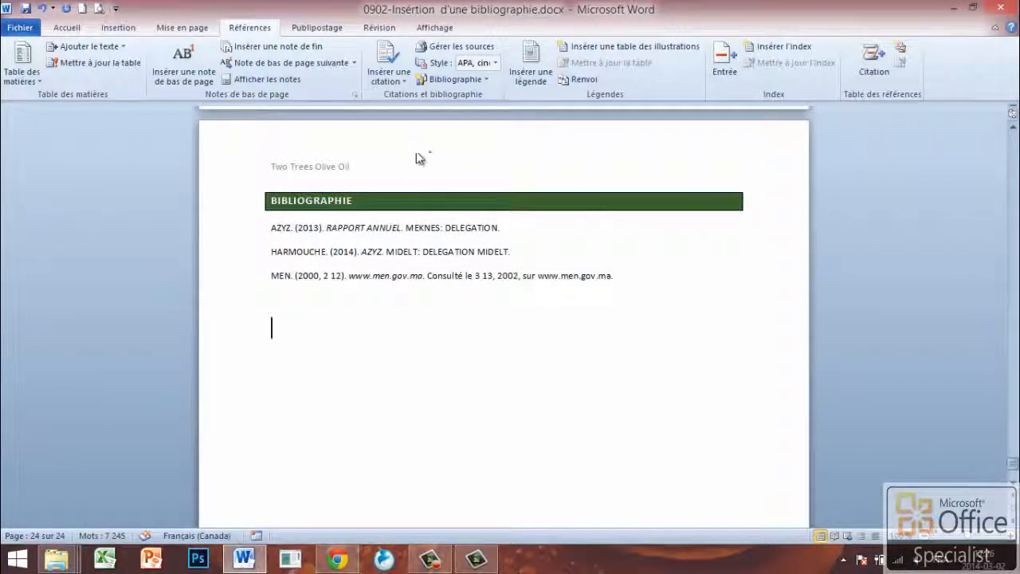
# - Delete all the sources from the document's active list in the source manager, leaving the main list untouched
pyautogui.click(389, 79)
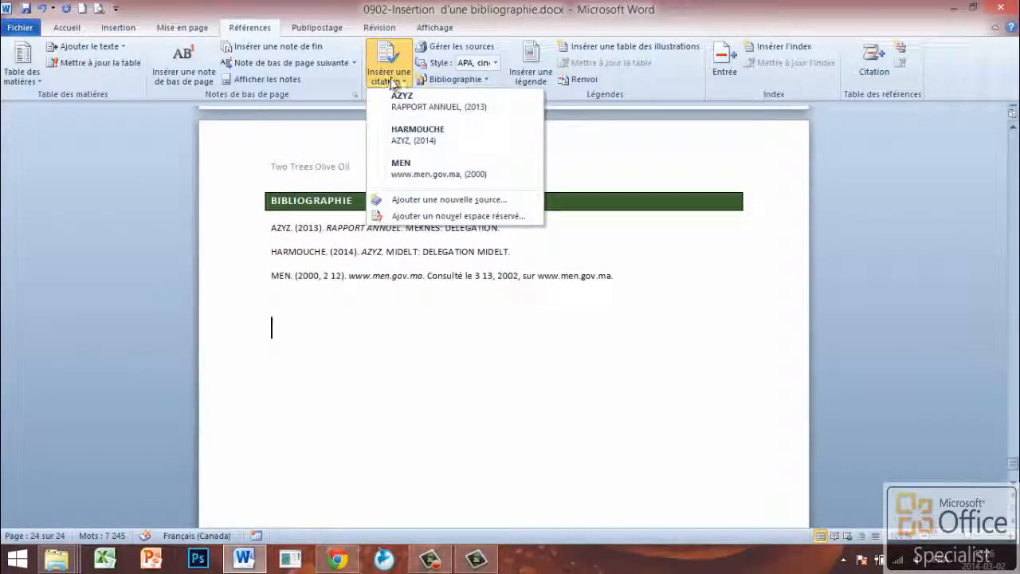
pyautogui.click(469, 46)
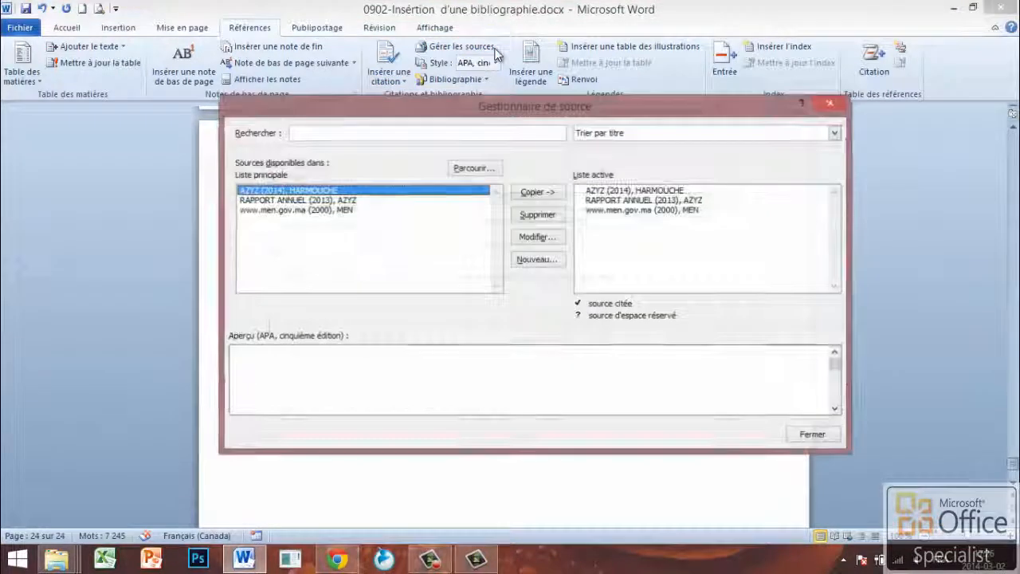
pyautogui.moveTo(495, 106); pyautogui.dragTo(483, 108)
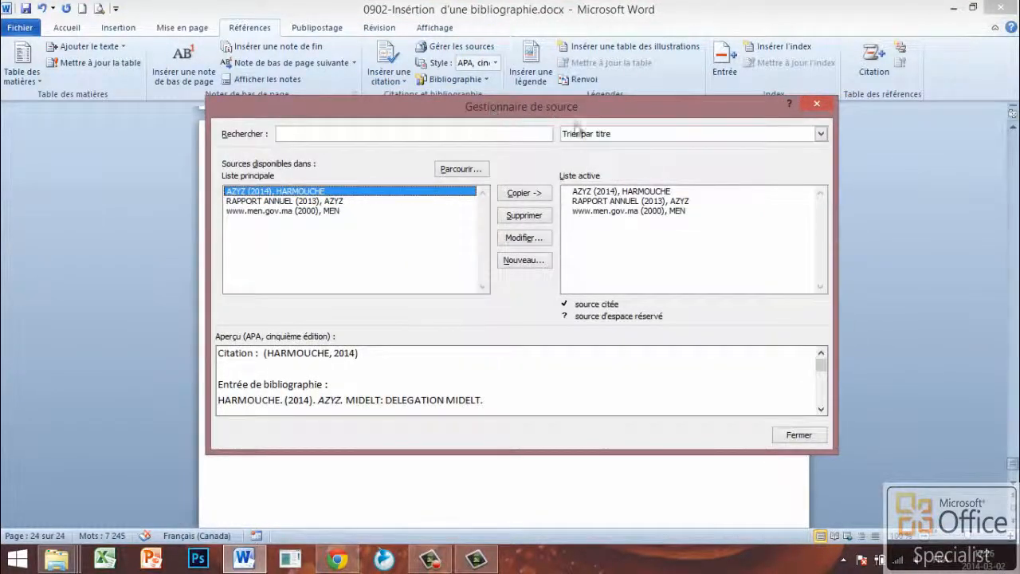
pyautogui.click(606, 210)
pyautogui.click(542, 216)
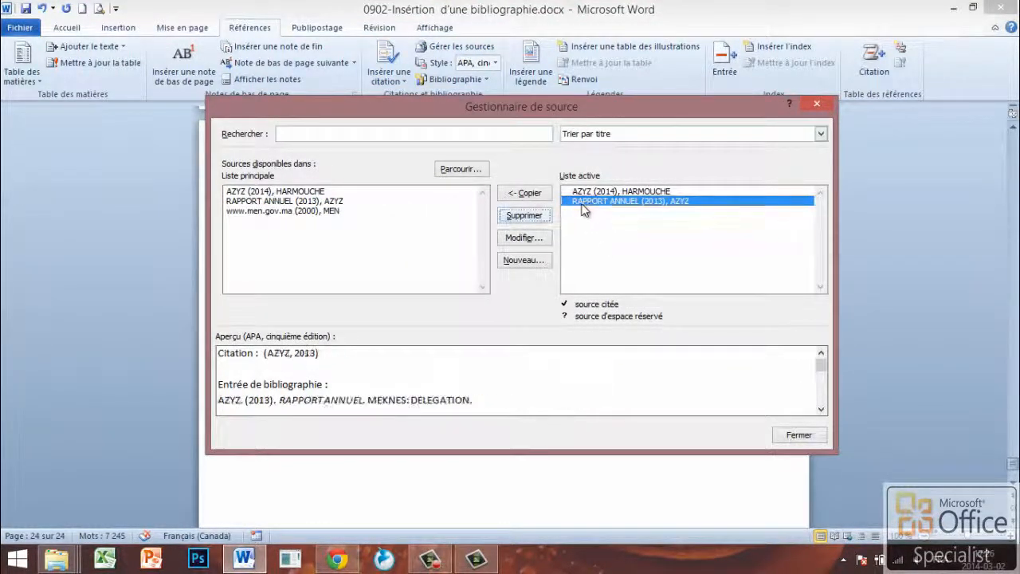
pyautogui.click(532, 216)
pyautogui.click(538, 218)
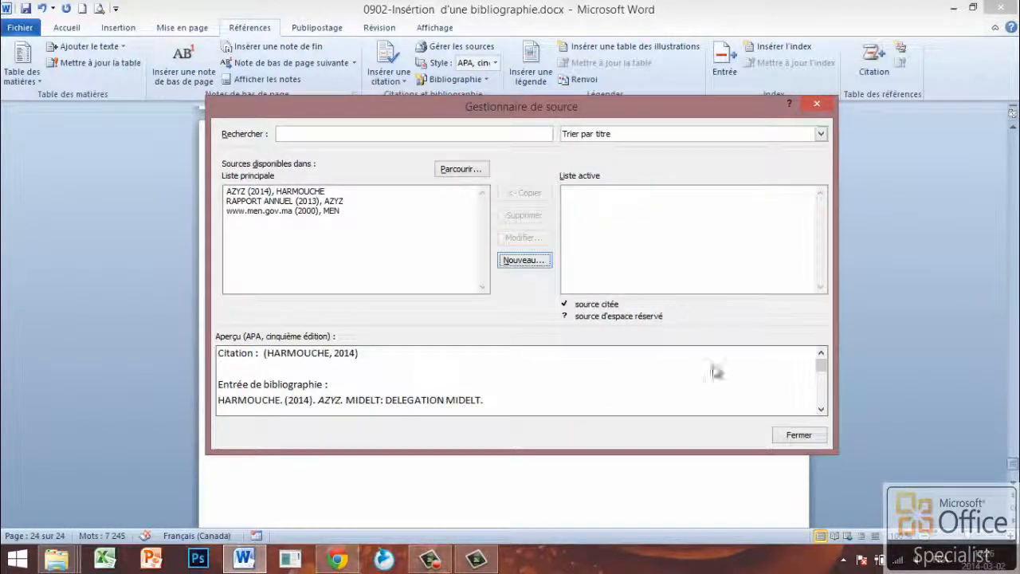
pyautogui.click(798, 434)
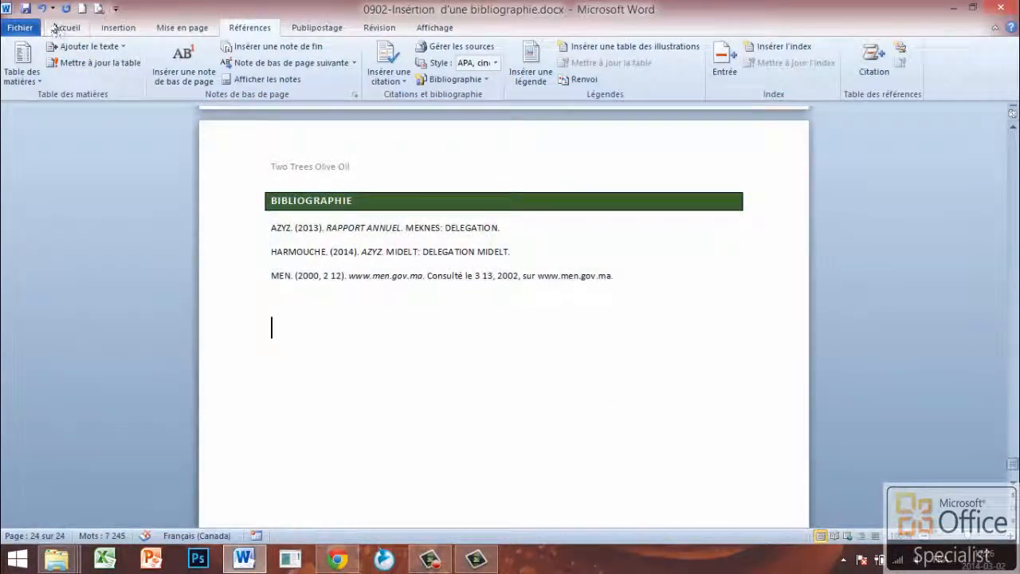
# - Undo the bibliography insertion and insert the predefined Bibliographie again in place of the selected placeholder text
pyautogui.click(43, 8)
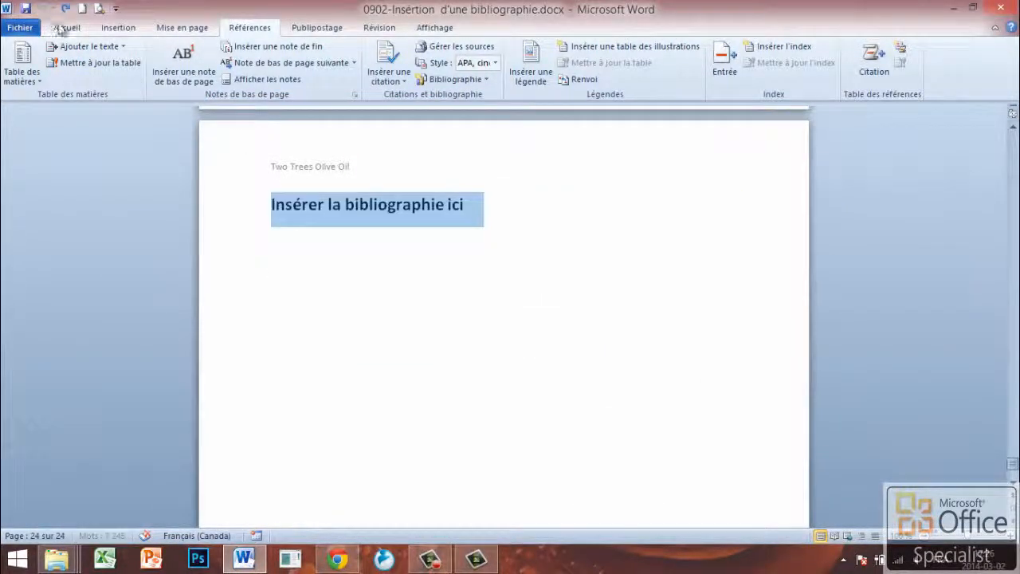
pyautogui.click(486, 79)
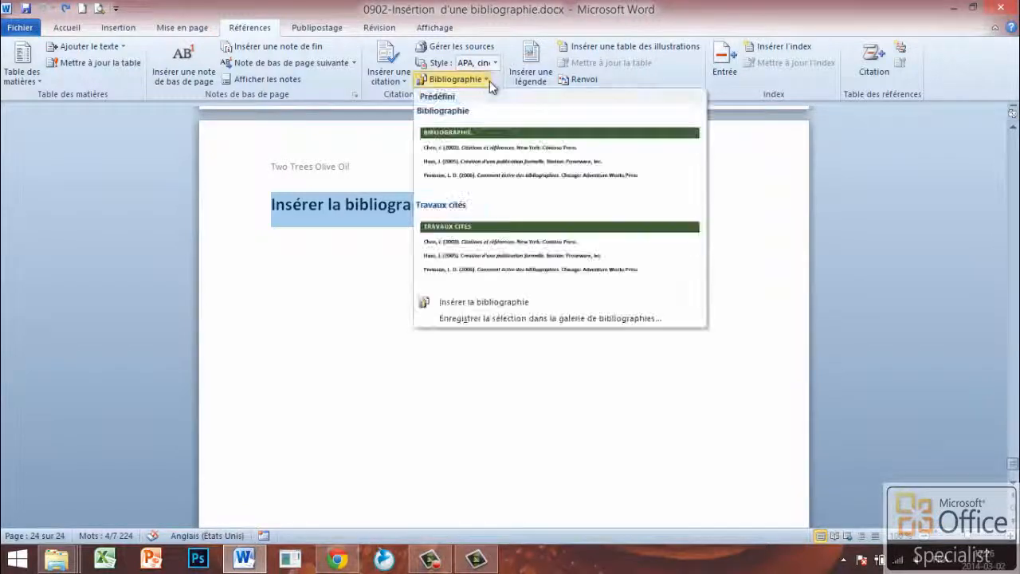
pyautogui.click(481, 165)
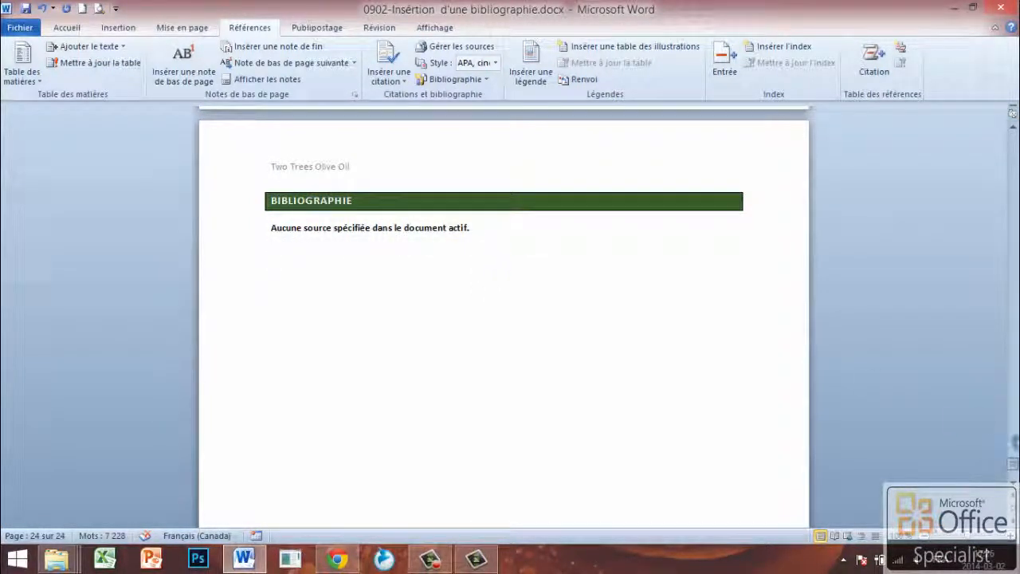
# - Start a new citation source of type Ouvrage at the end of the first paragraph of the page 2 story
pyautogui.scroll(5, 1014, 451)
pyautogui.moveTo(1014, 463); pyautogui.dragTo(1014, 157)
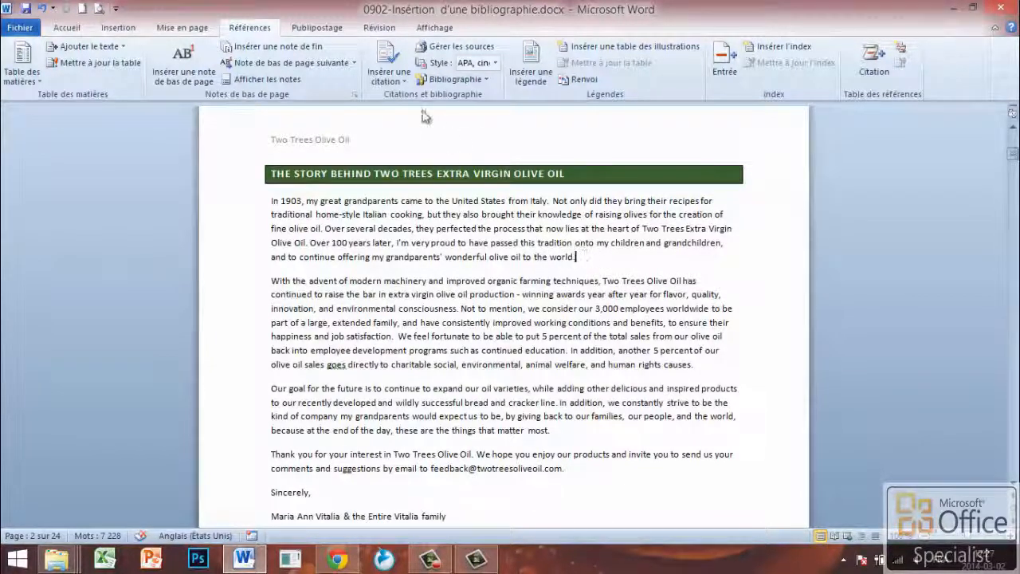
pyautogui.click(390, 75)
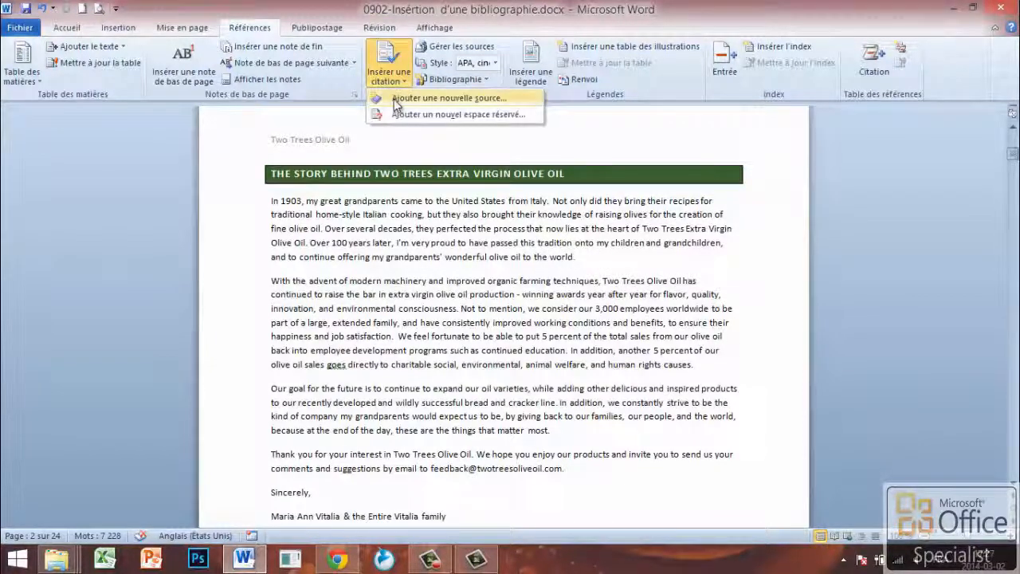
pyautogui.click(476, 100)
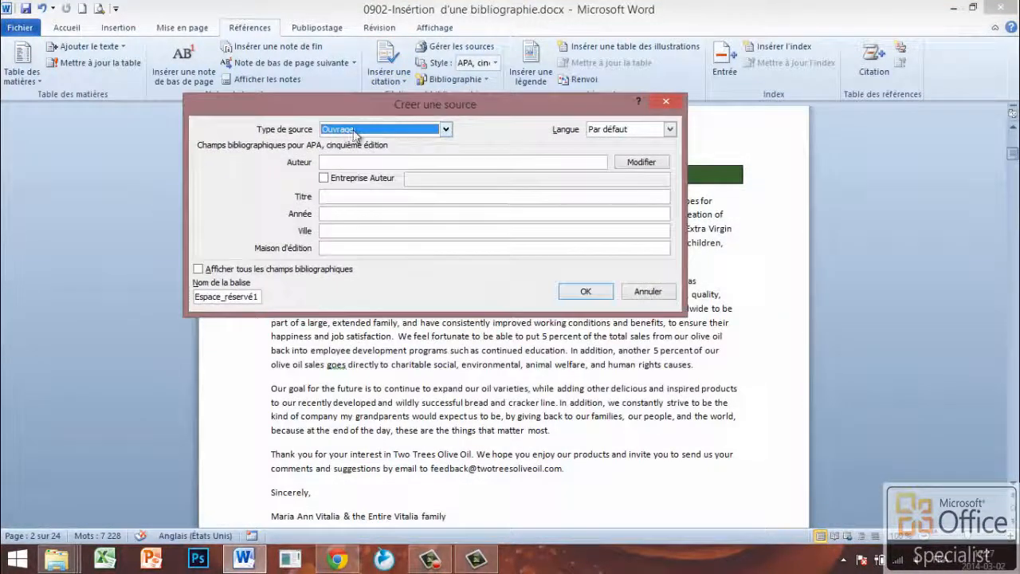
pyautogui.click(444, 129)
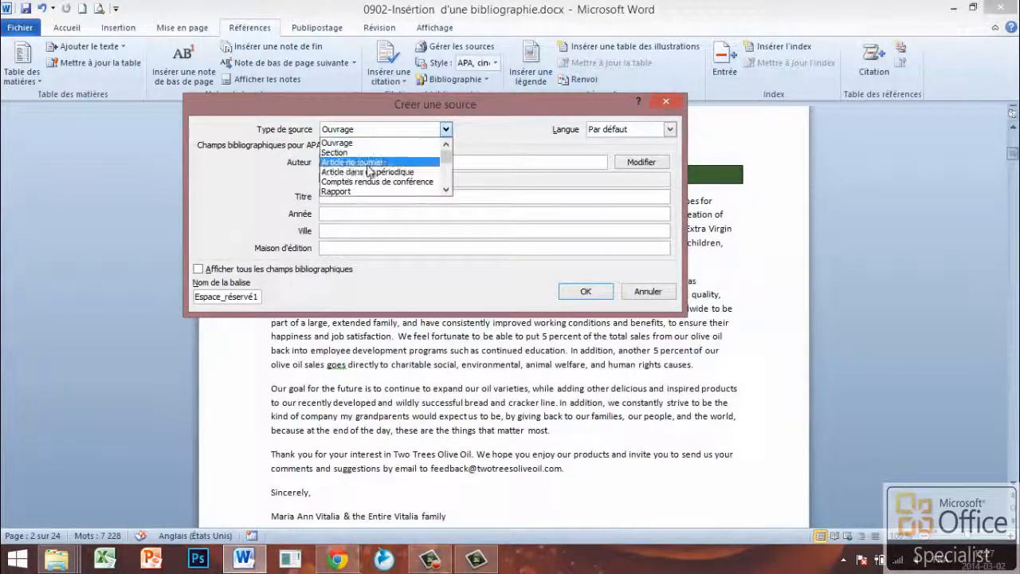
pyautogui.click(447, 192)
pyautogui.click(447, 193)
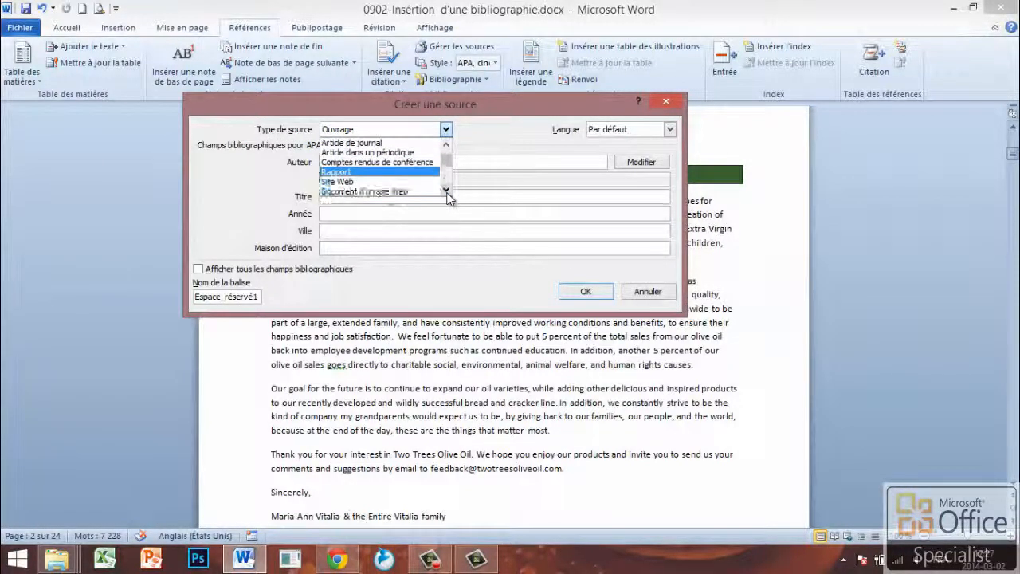
pyautogui.click(447, 145)
pyautogui.click(447, 144)
pyautogui.click(375, 143)
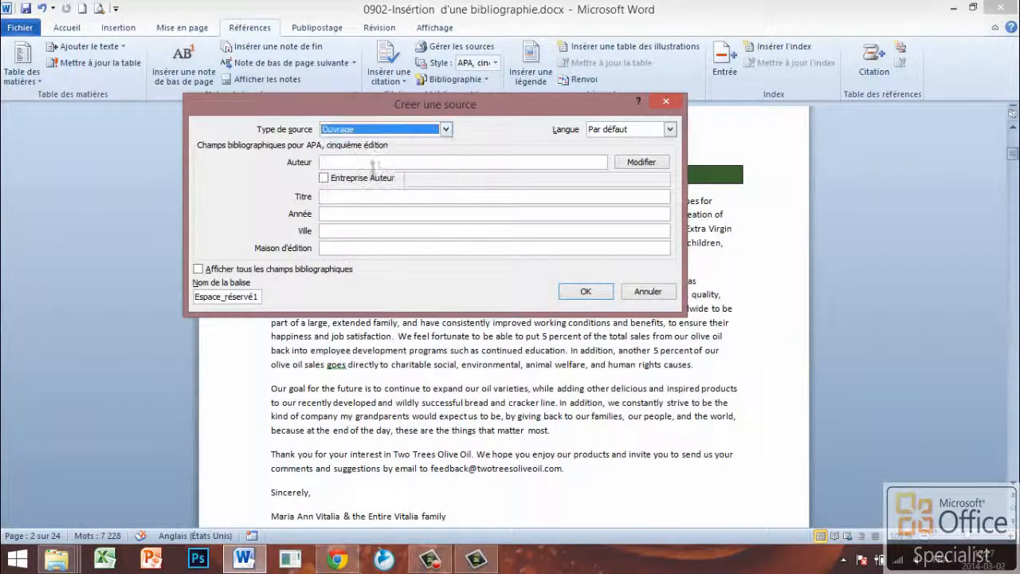
# - Enter the author's name, the title "olive" and the year 1999 for the new book source
pyautogui.click(354, 162)
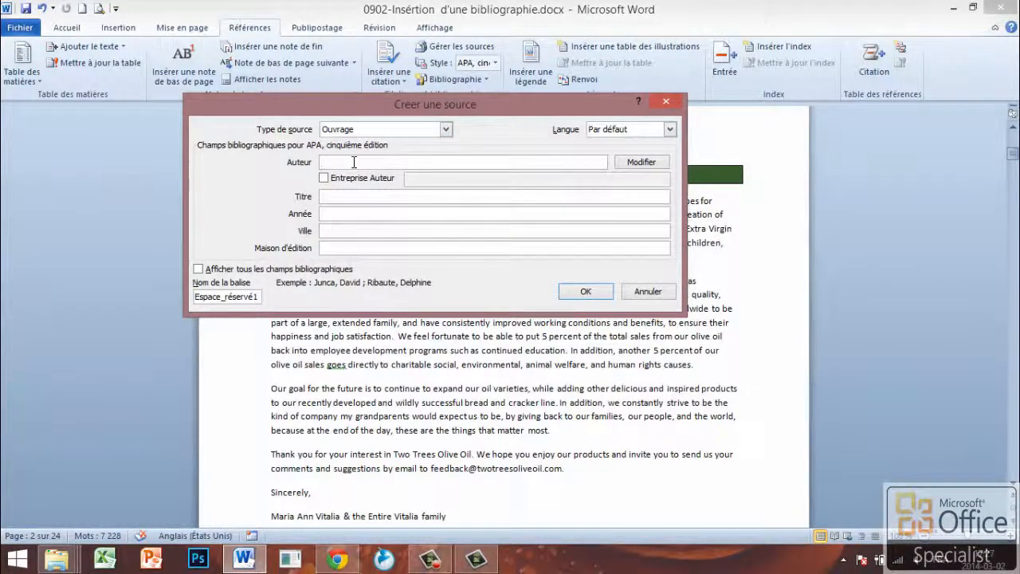
pyautogui.write('alb')
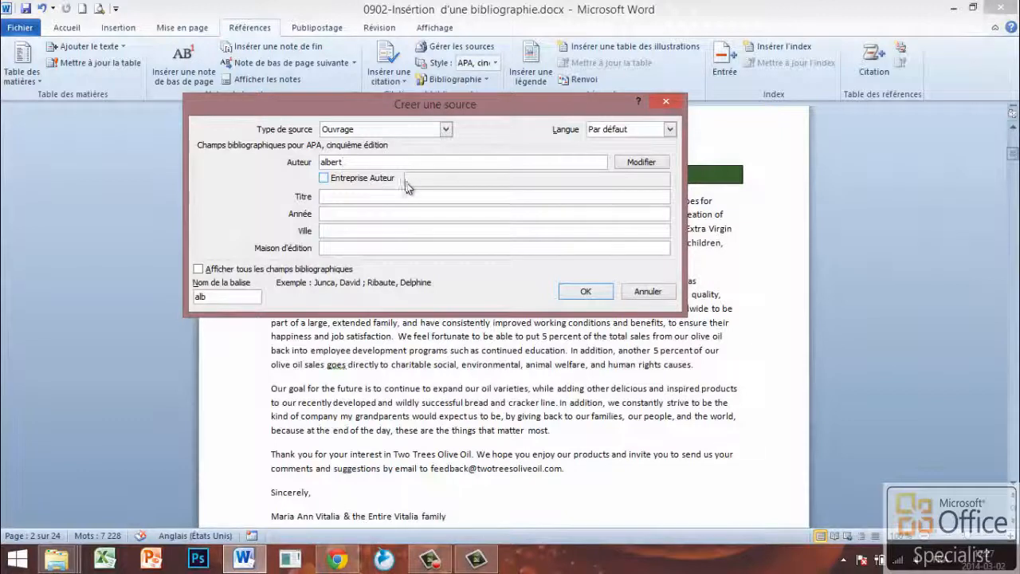
pyautogui.write('ert')
pyautogui.click(363, 199)
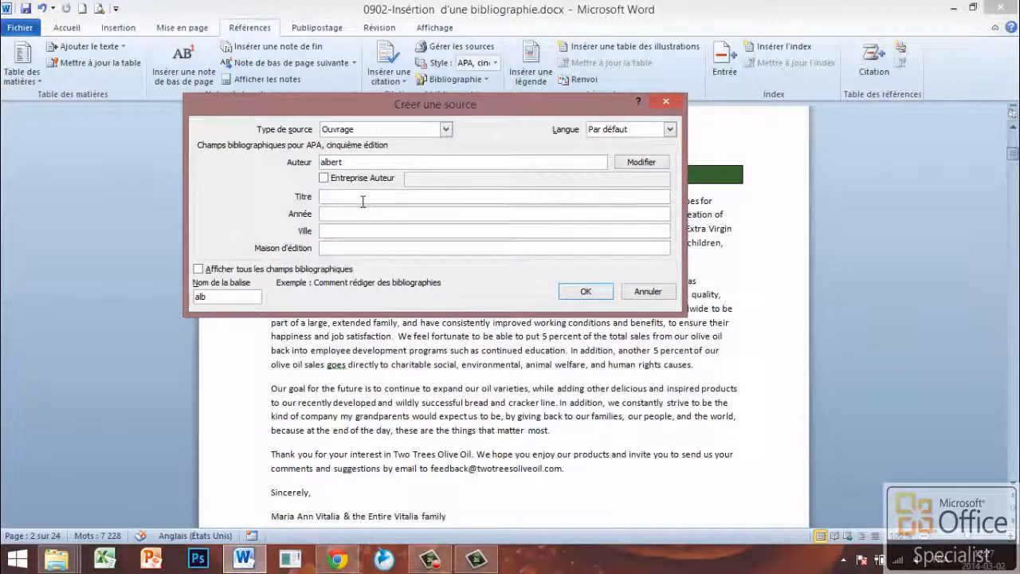
pyautogui.write('olive')
pyautogui.click(354, 214)
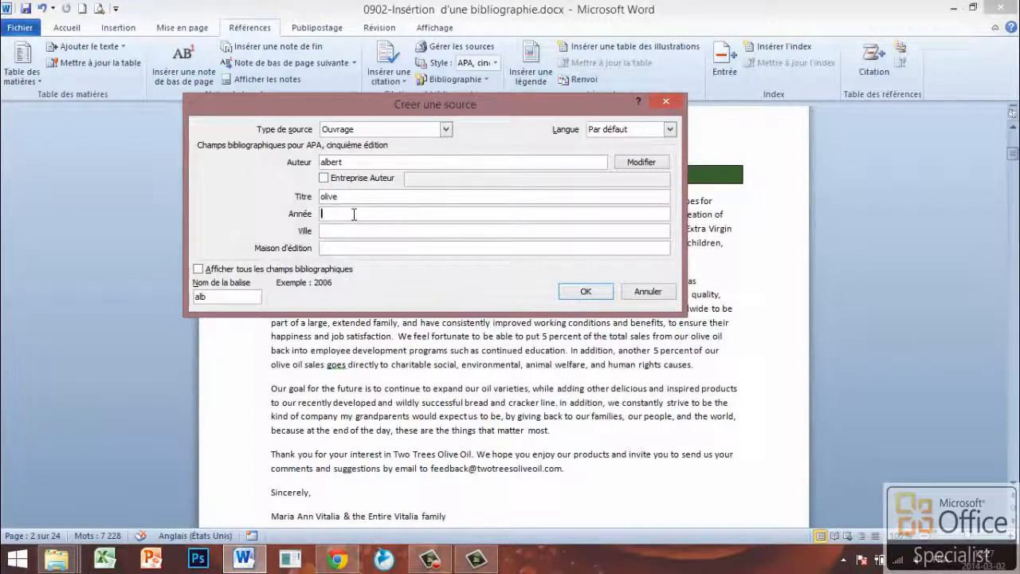
pyautogui.write('1999')
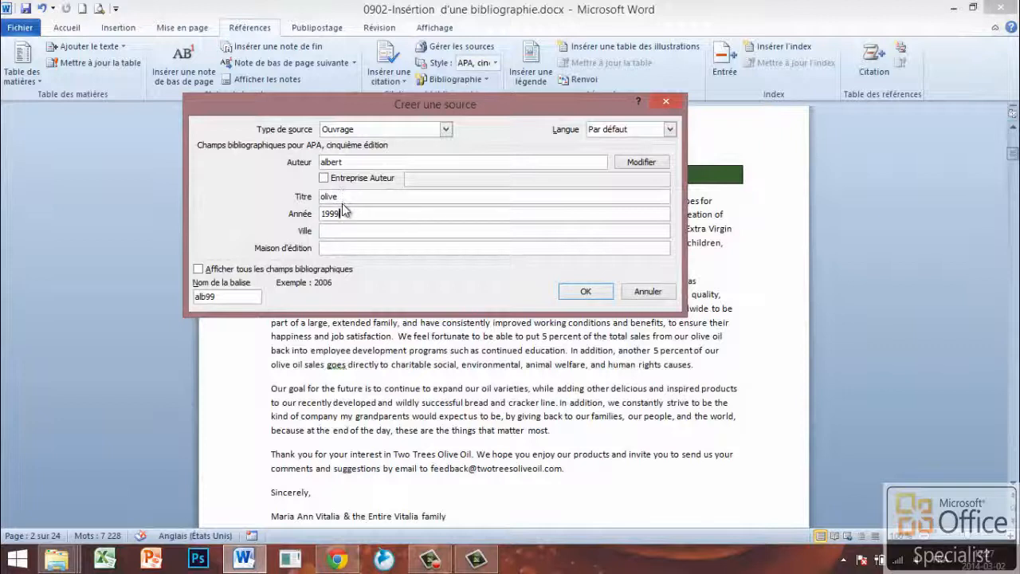
# - Set the book source's city to "paris" and publisher to "express", and insert its citation
pyautogui.click(349, 231)
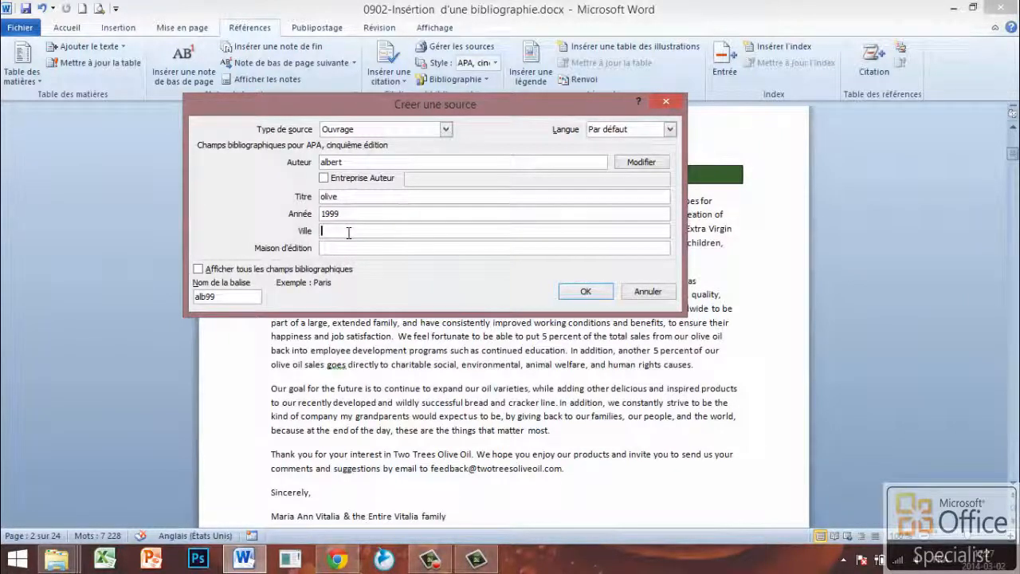
pyautogui.write('paris')
pyautogui.click(336, 246)
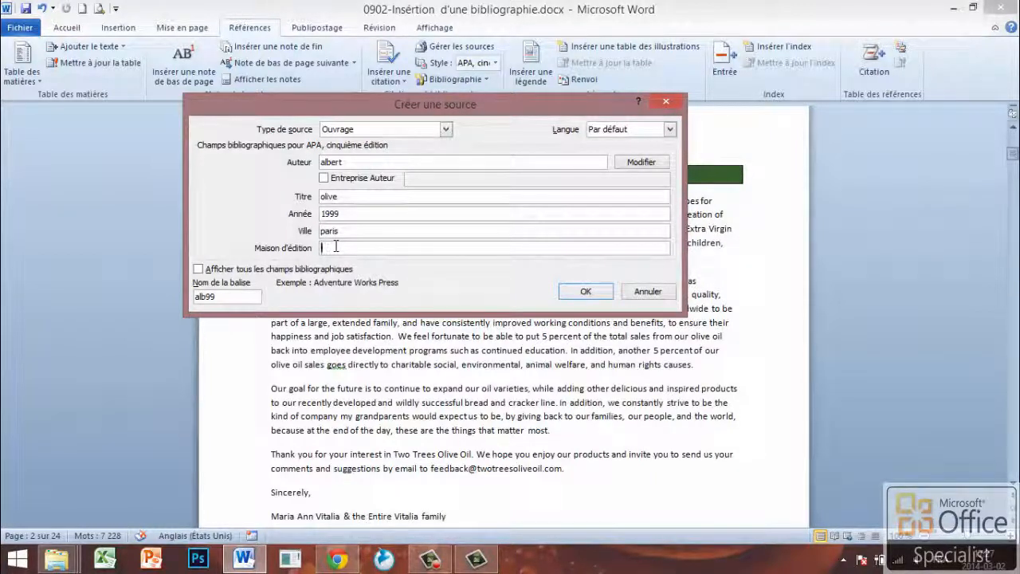
pyautogui.write('express')
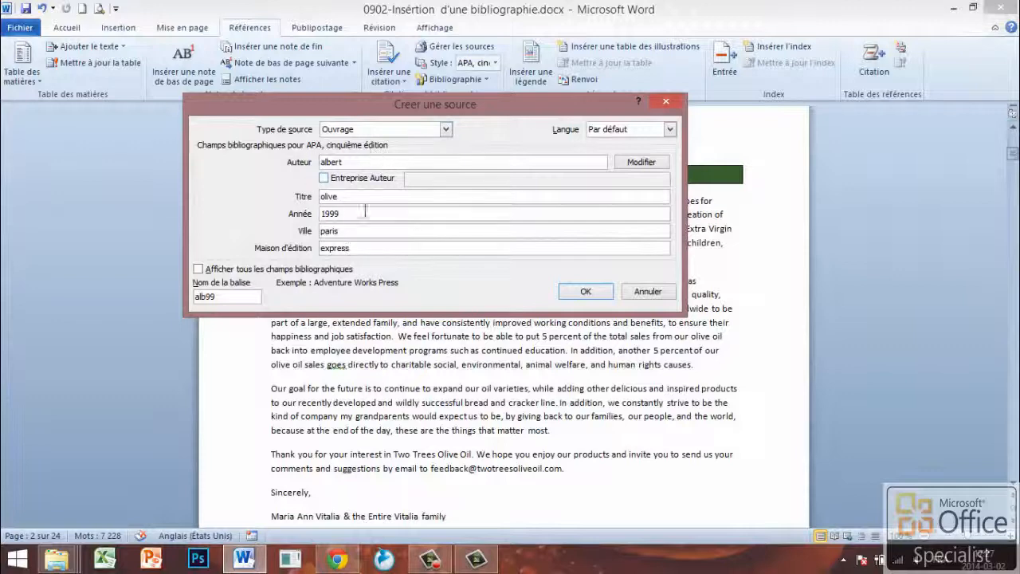
pyautogui.click(586, 292)
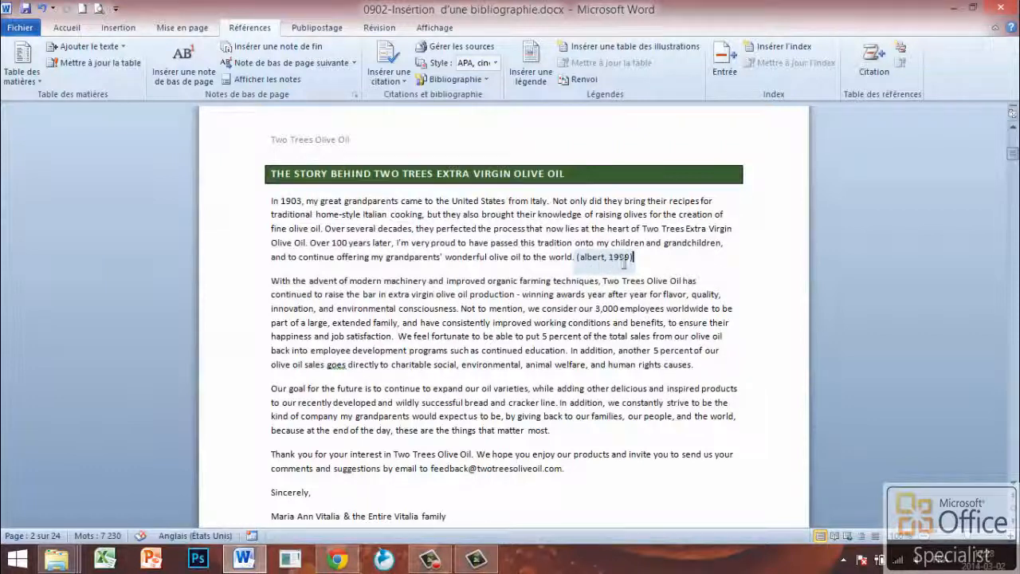
# - Start a new citation source of type Site Web at the end of the paragraph beginning "Our goal for the future"
pyautogui.scroll(-1, 594, 355)
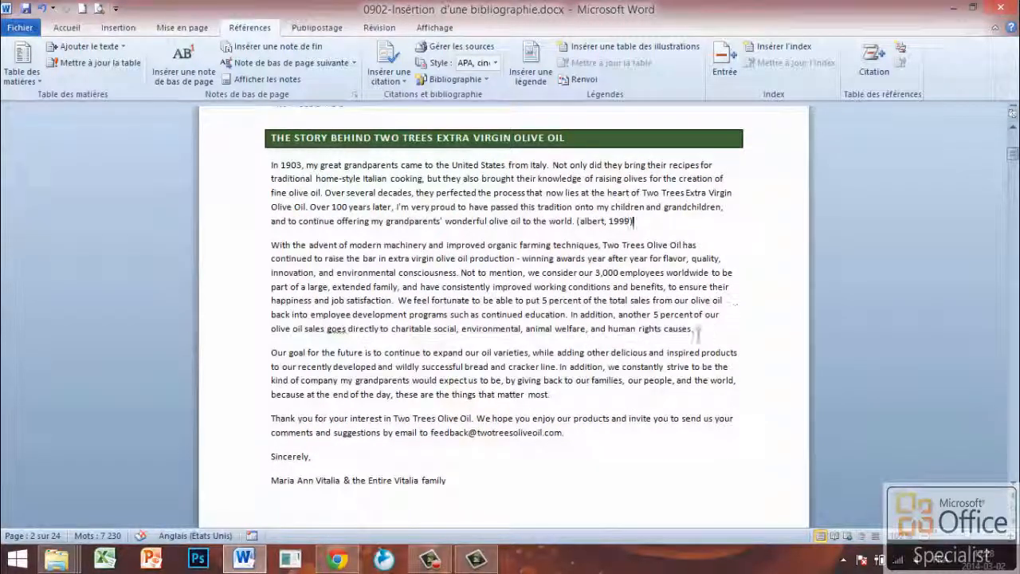
pyautogui.click(551, 394)
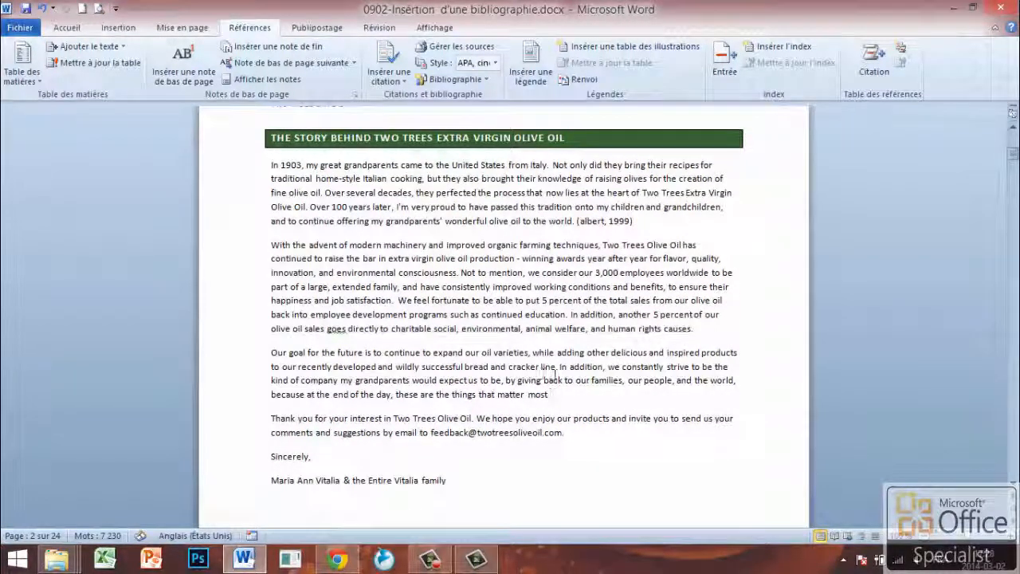
pyautogui.click(397, 81)
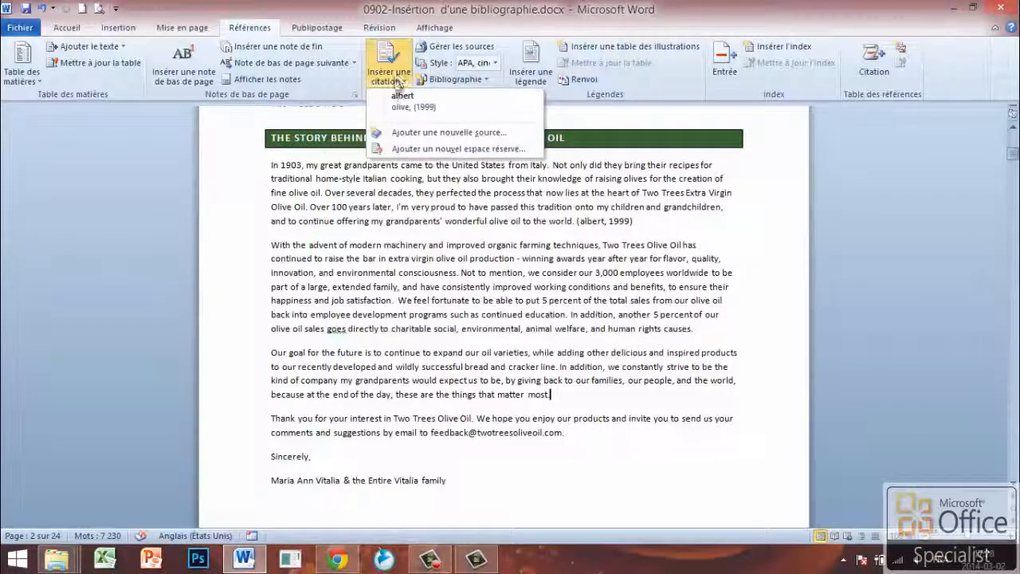
pyautogui.click(423, 133)
pyautogui.click(446, 130)
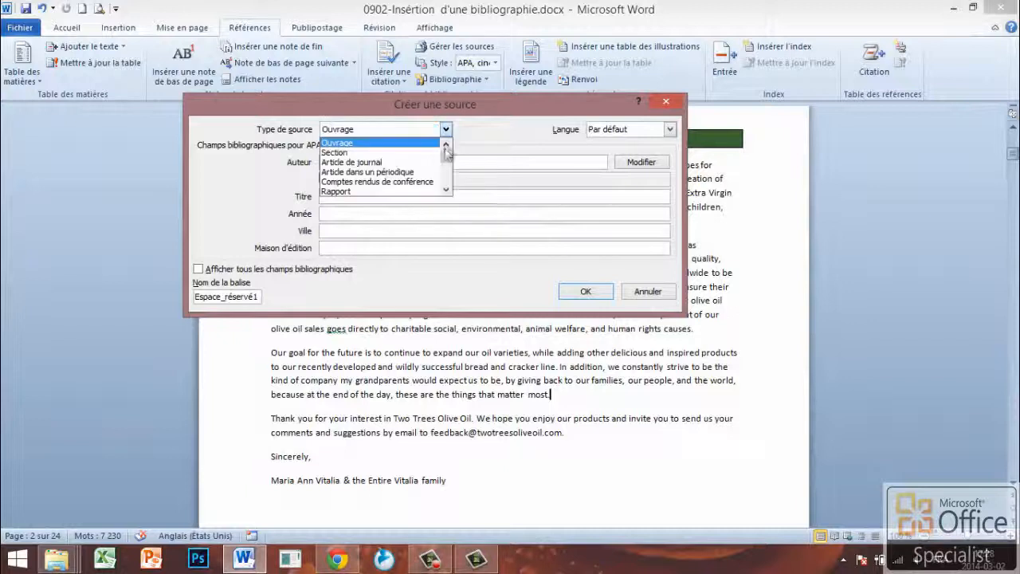
pyautogui.scroll(-2, 446, 192)
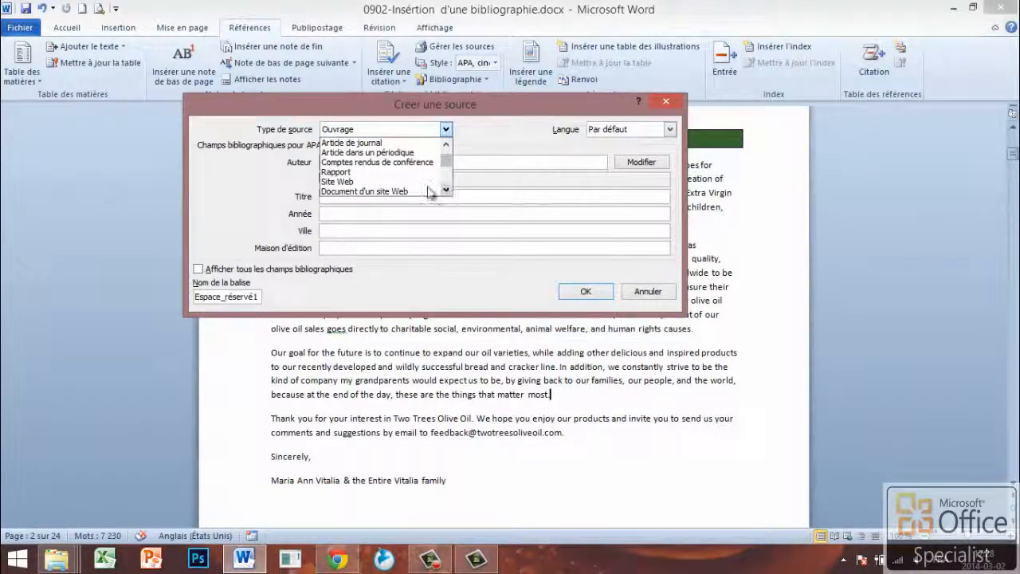
pyautogui.click(365, 182)
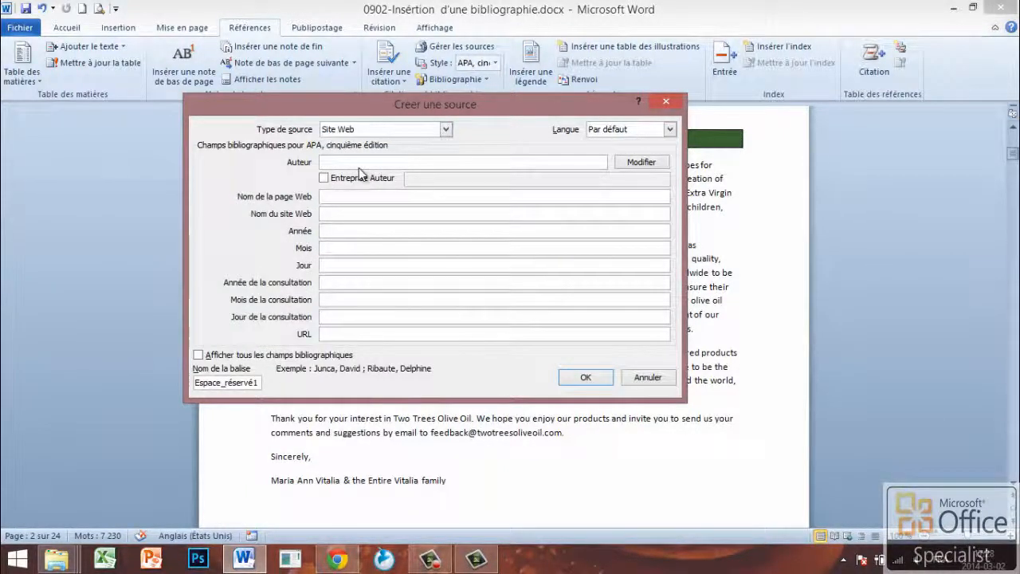
pyautogui.write('azyz')
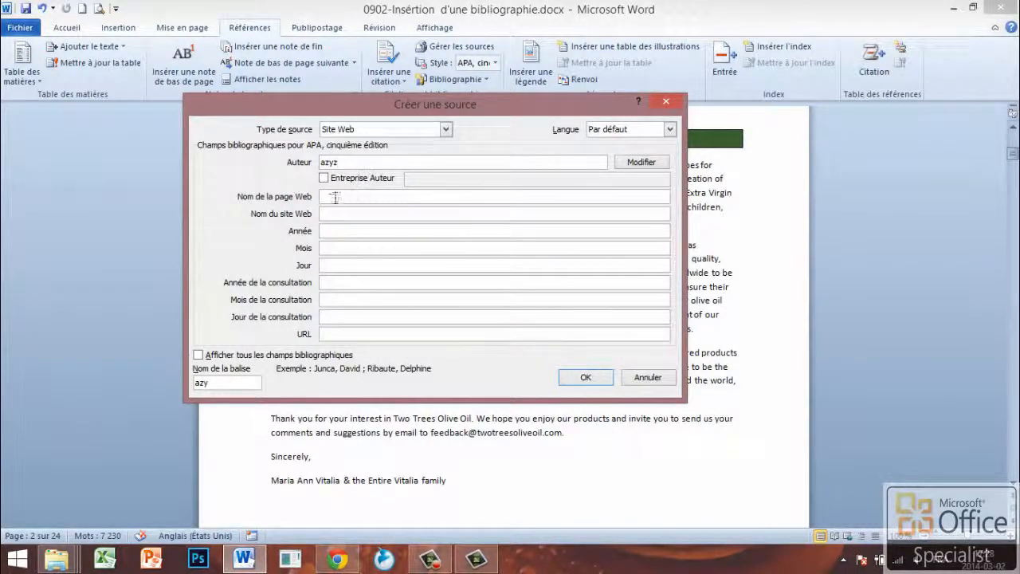
pyautogui.click(343, 196)
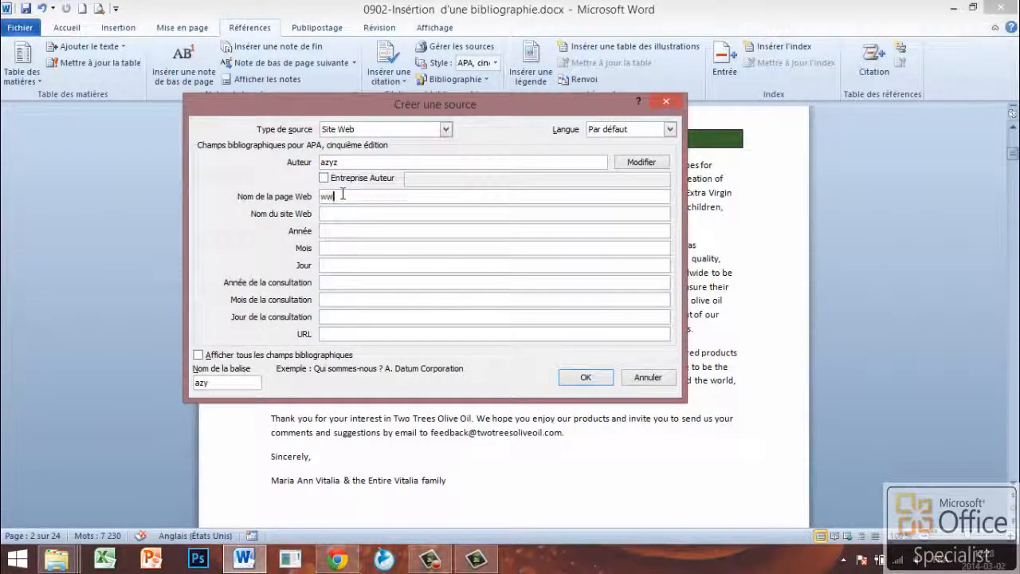
pyautogui.write('www.me')
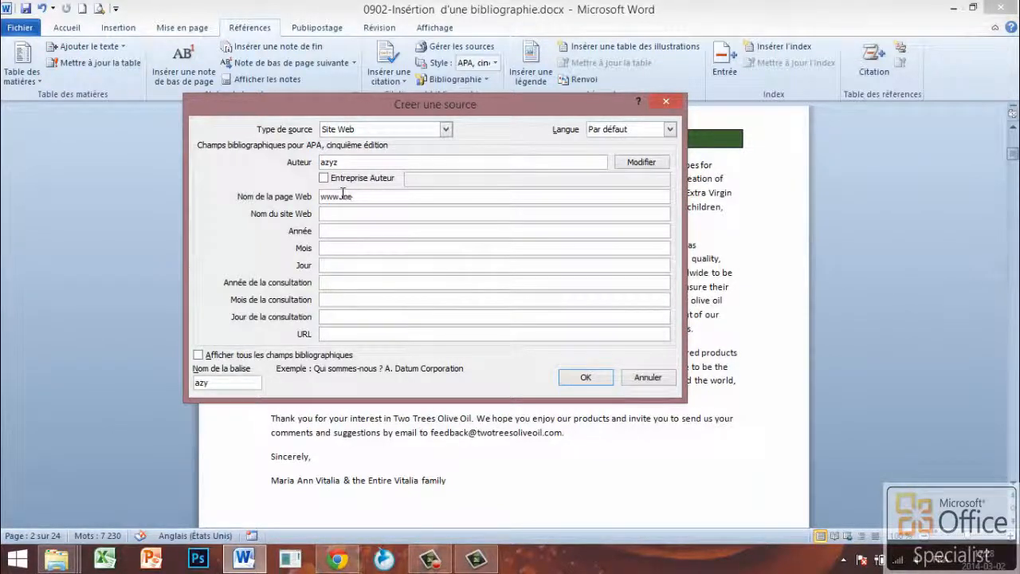
pyautogui.write('n.gov.ma')
pyautogui.click(337, 215)
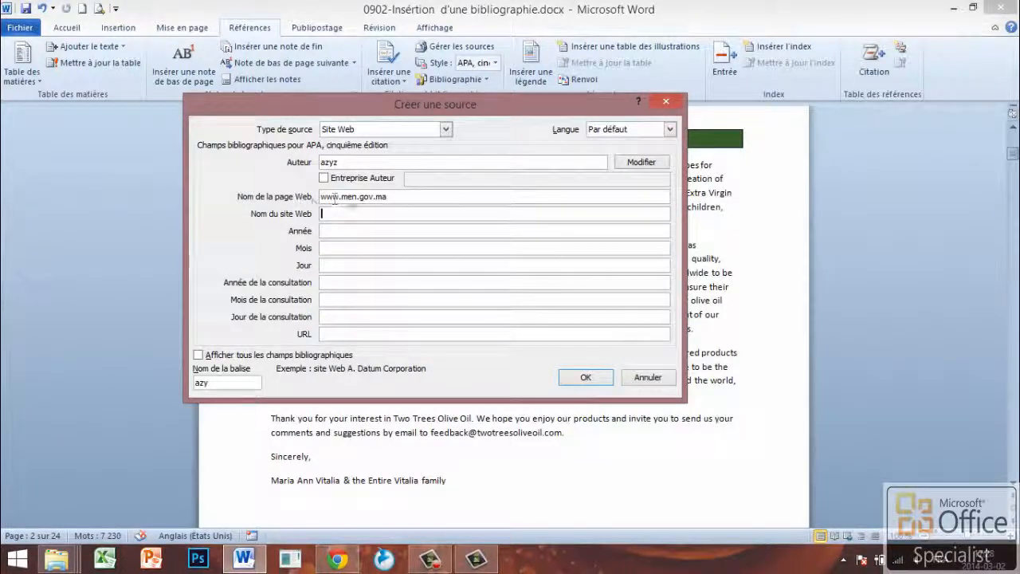
pyautogui.click(344, 216)
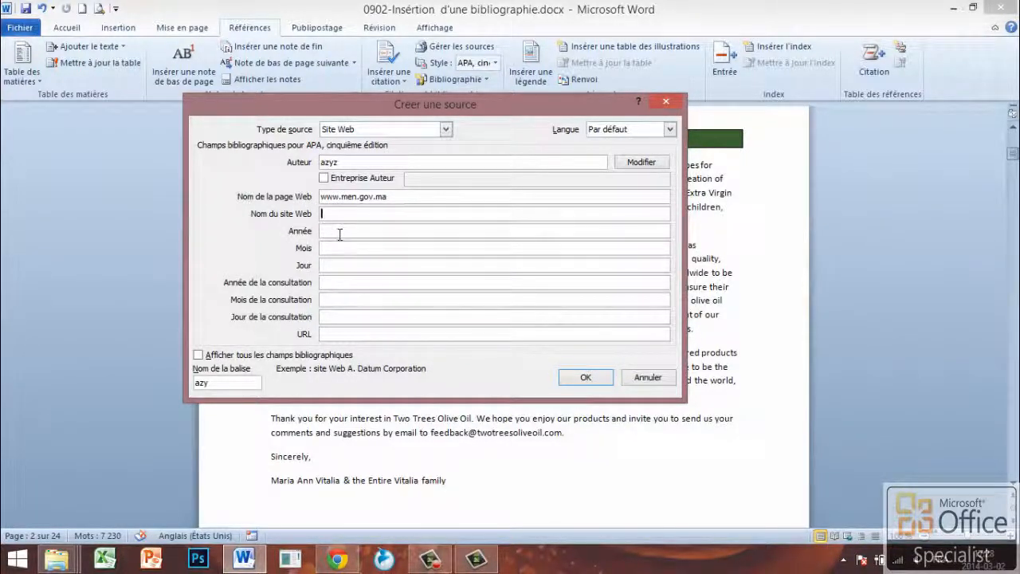
# - Set the website source's year to 2001 and insert its citation
pyautogui.click(342, 232)
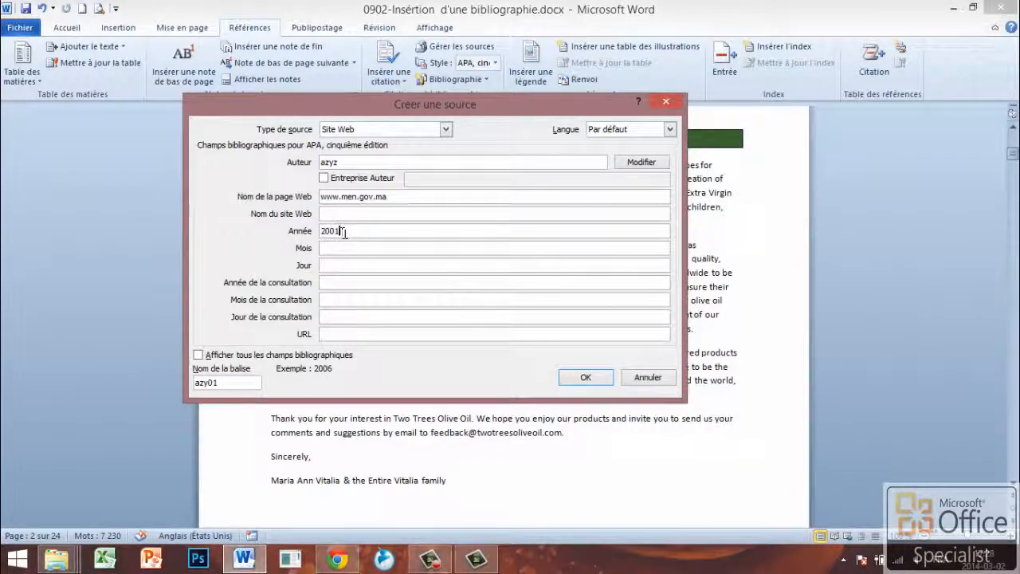
pyautogui.click(358, 247)
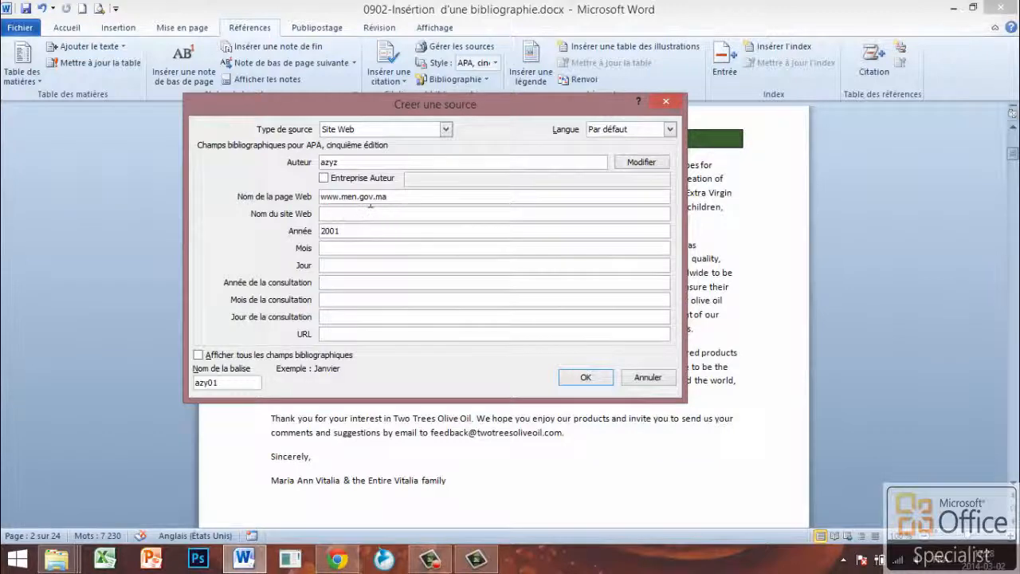
pyautogui.click(585, 376)
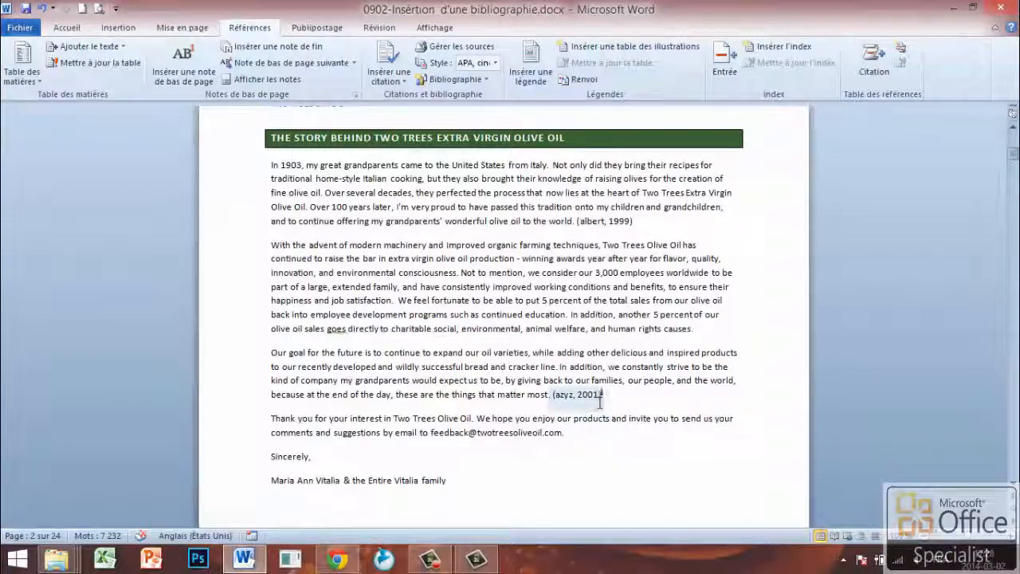
# - Delete the outdated bibliography block on the document's last page
pyautogui.scroll(-6, 662, 337)
pyautogui.scroll(-2, 662, 337)
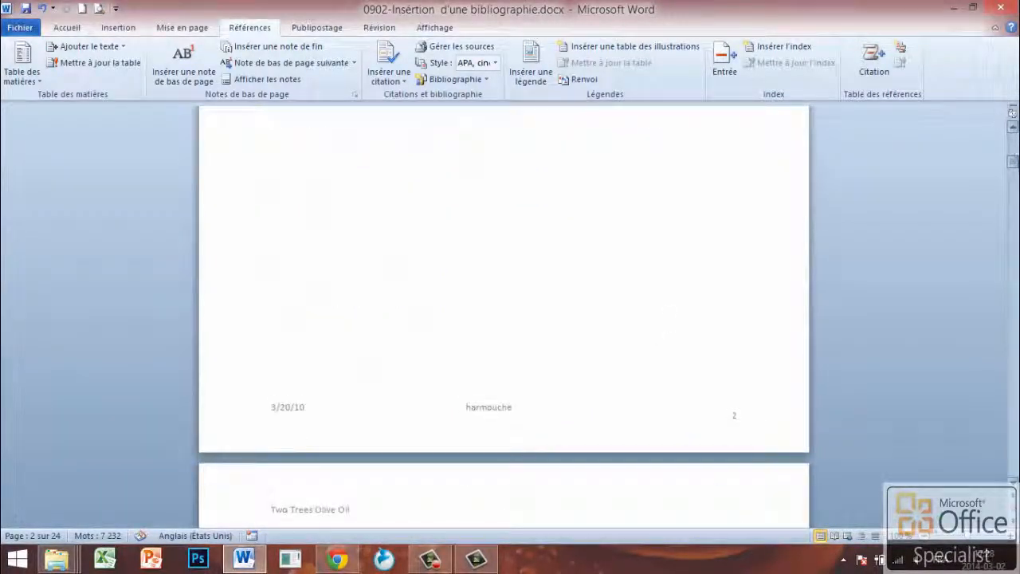
pyautogui.moveTo(1014, 165); pyautogui.dragTo(1014, 468)
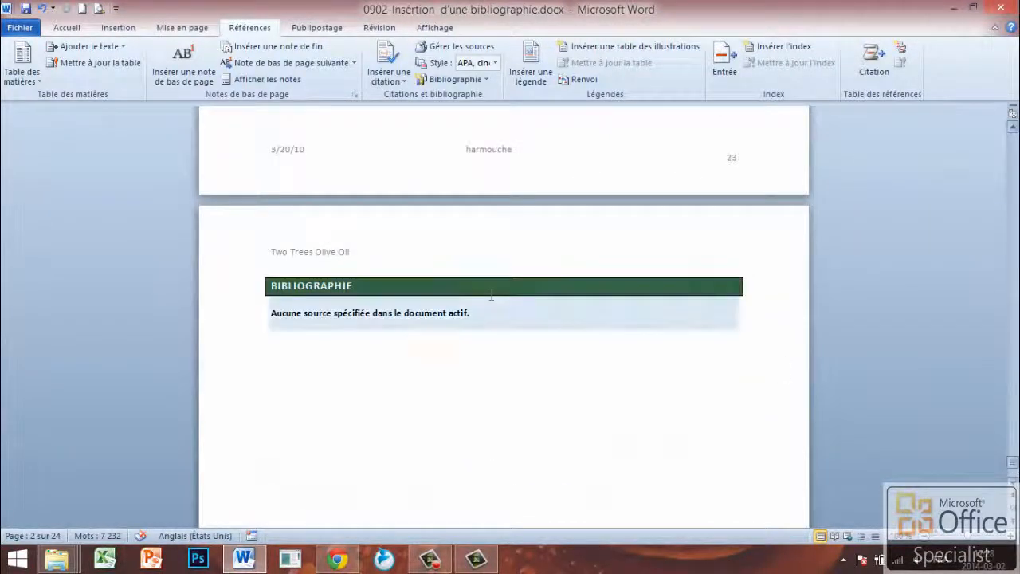
pyautogui.click(449, 335)
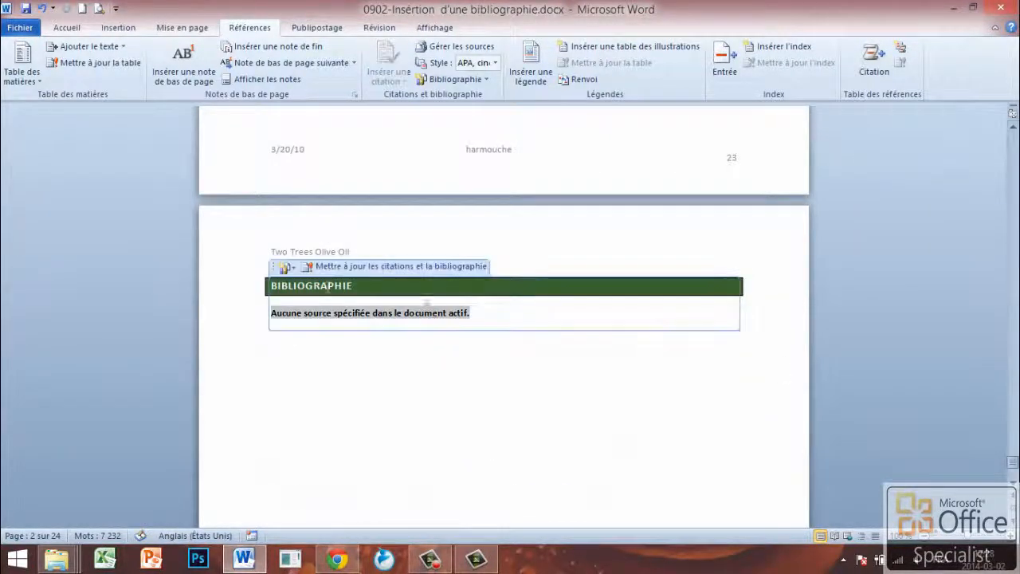
pyautogui.click(278, 270)
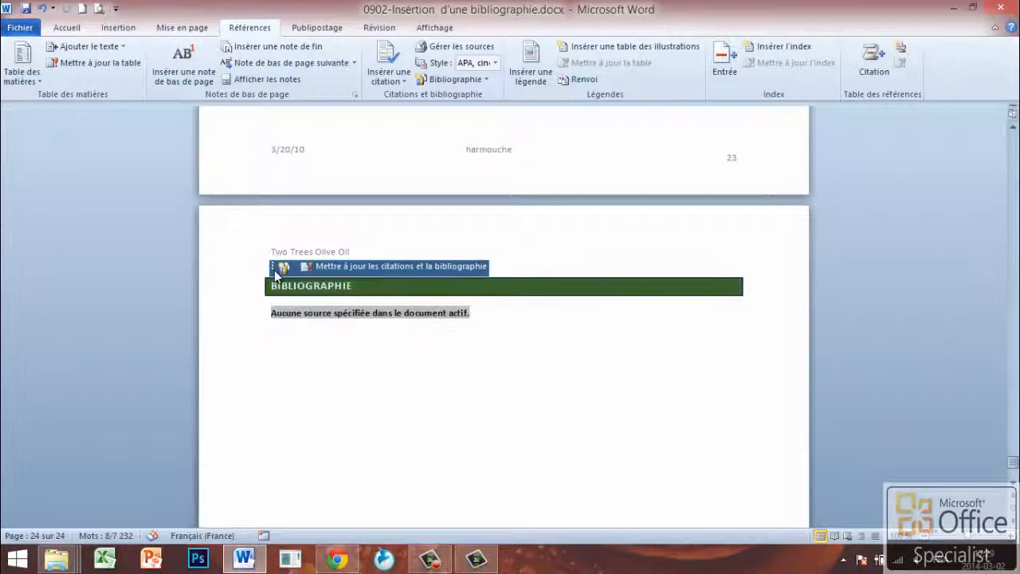
pyautogui.click(273, 267)
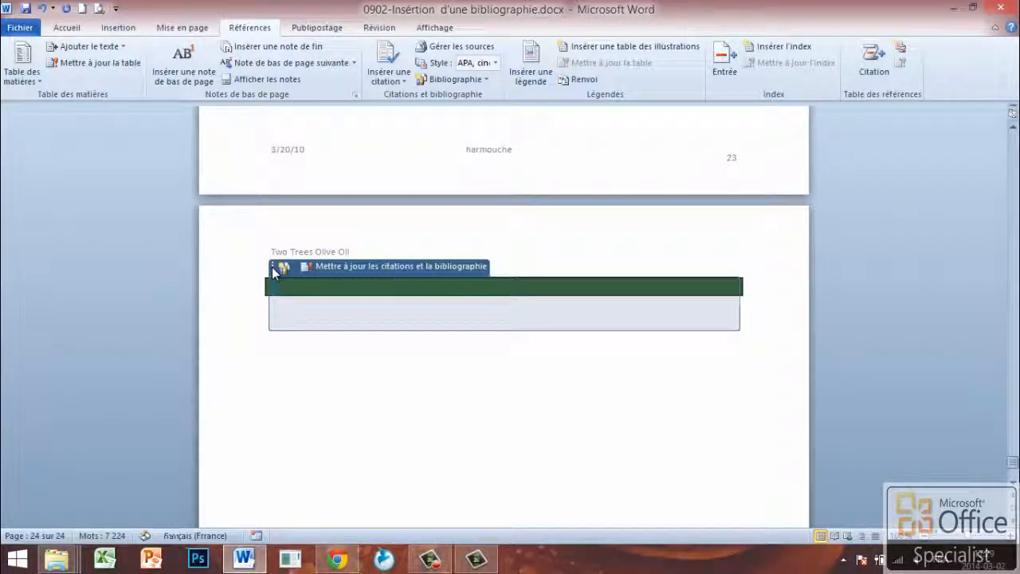
pyautogui.press('Delete')
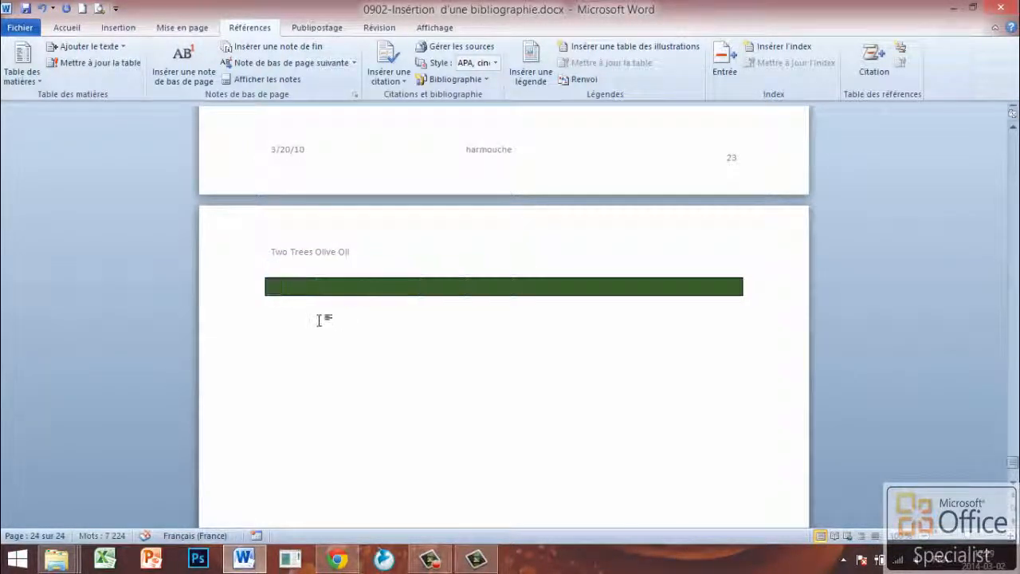
# - Insert the predefined Bibliographie below the empty green heading bar on the last page
pyautogui.scroll(-1, 313, 301)
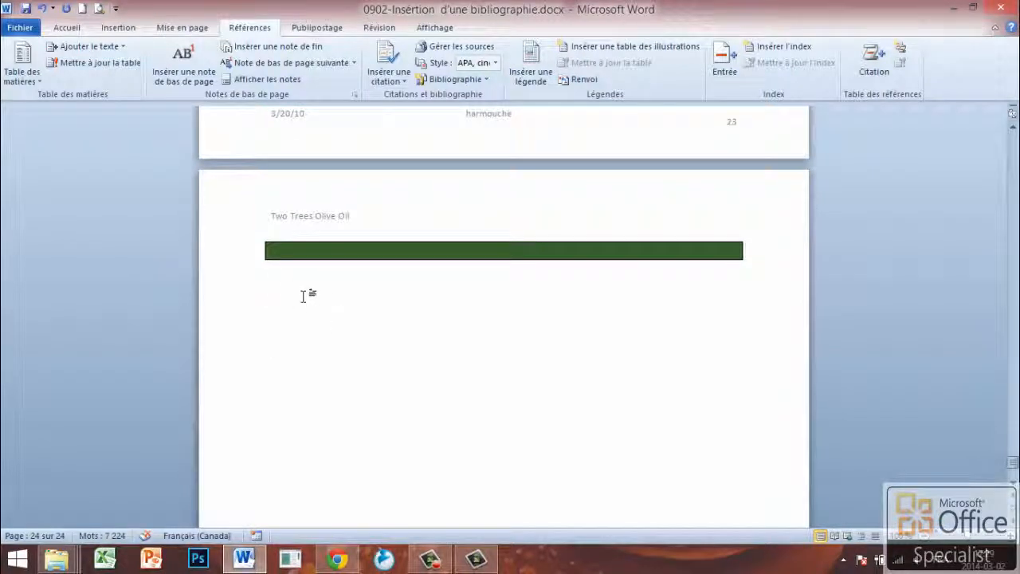
pyautogui.click(470, 79)
pyautogui.click(504, 154)
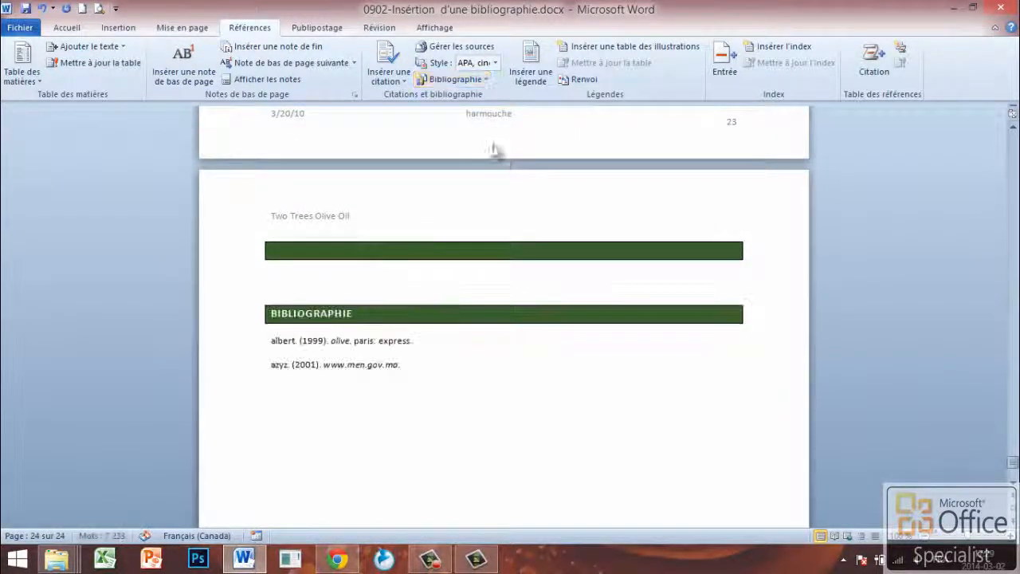